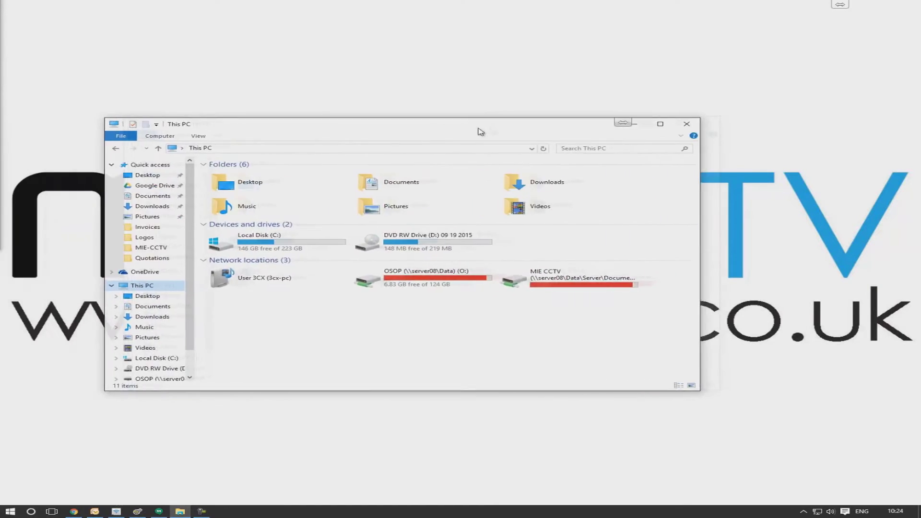
- Open the DVD RW Drive (D:) disc to bring up its My Project setup window
click(477, 240)
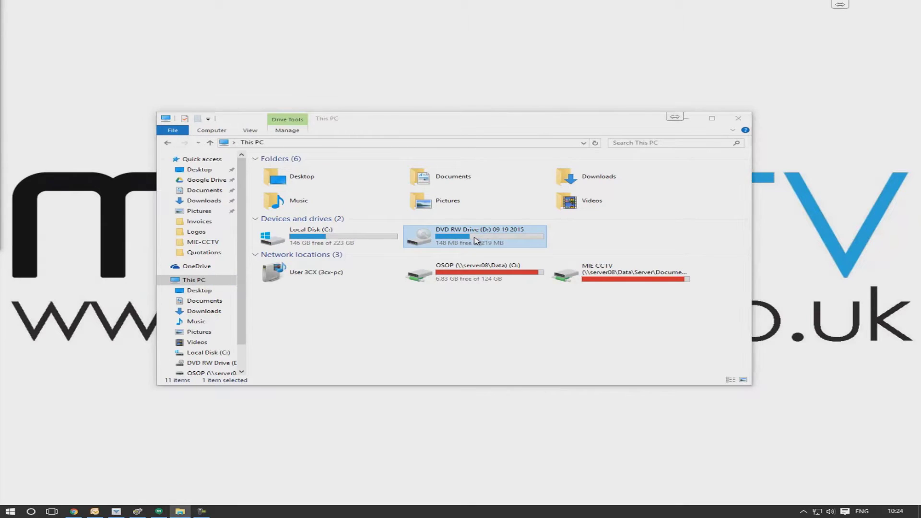
click(690, 119)
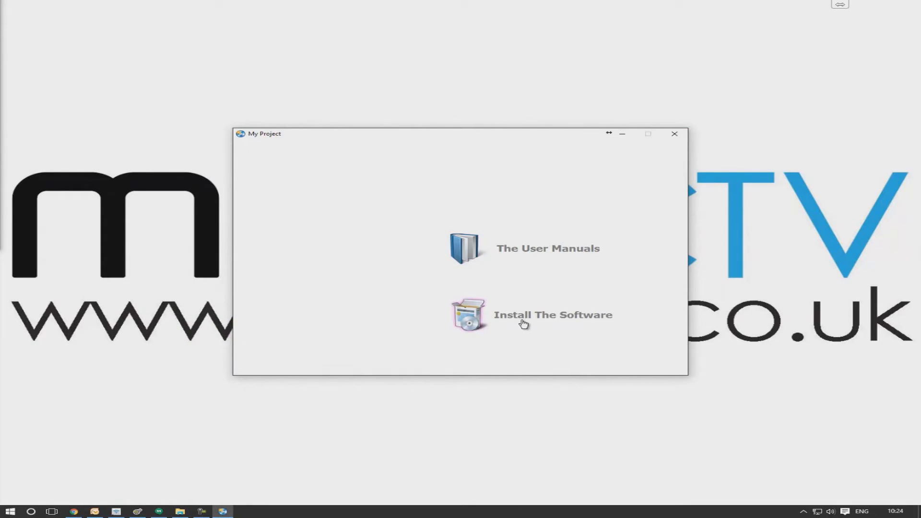
- Install the IP Search tool from the disc and dismiss the 'Installation is complete!' notice
click(523, 324)
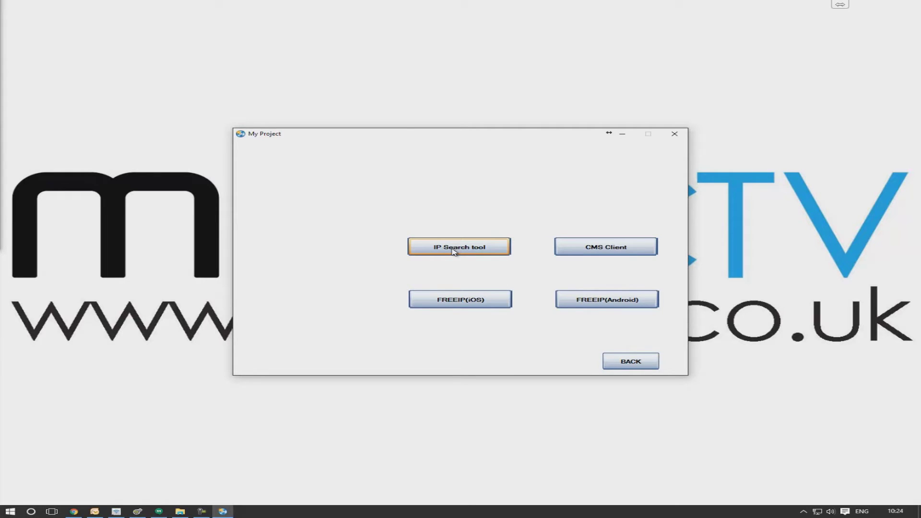
click(454, 250)
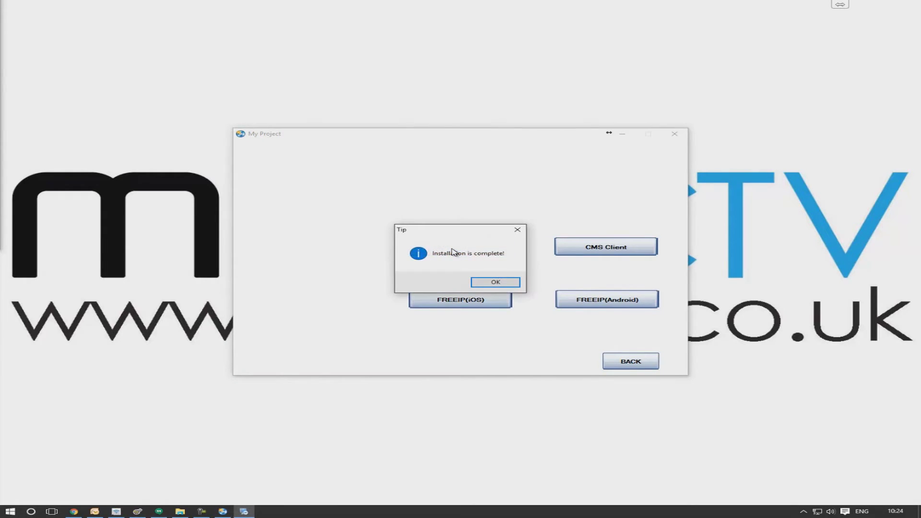
click(494, 284)
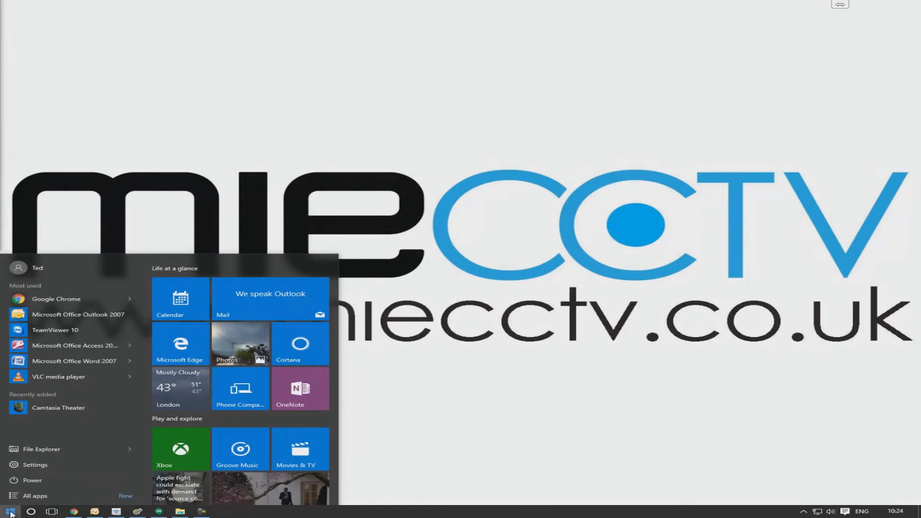
- Launch IPCSearch and search the network, finding camera IPCAMERA at 192.168.1.68
text(ipc)
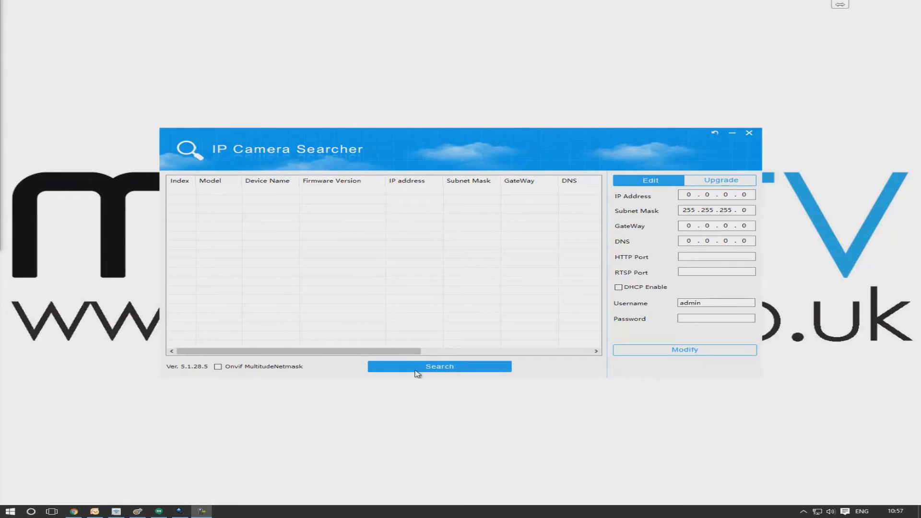
click(441, 370)
click(442, 370)
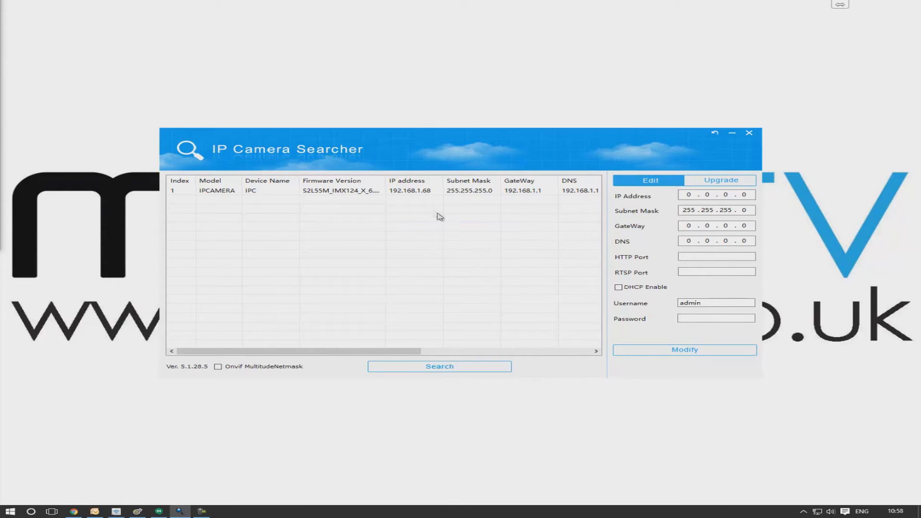
- Change the camera's IP to 192.168.254.2 with gateway and DNS 192.168.254.1
click(412, 192)
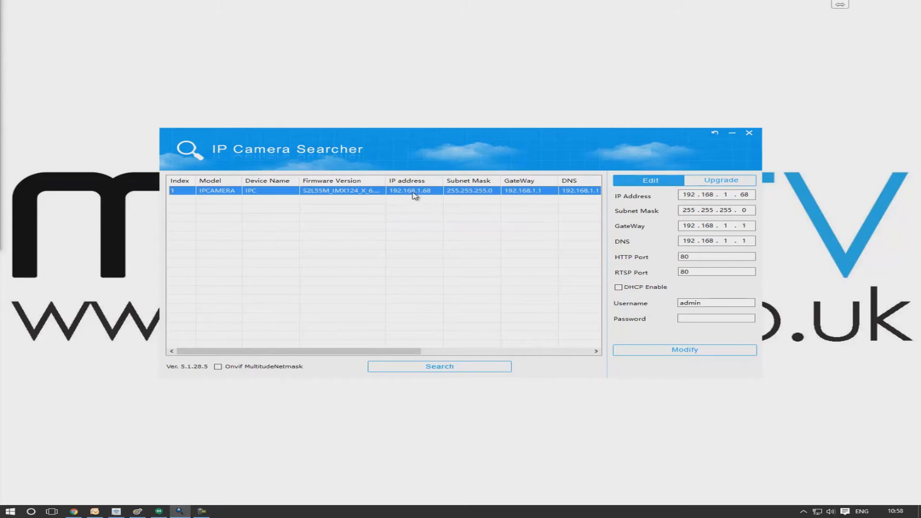
click(730, 195)
key(BackSpace)
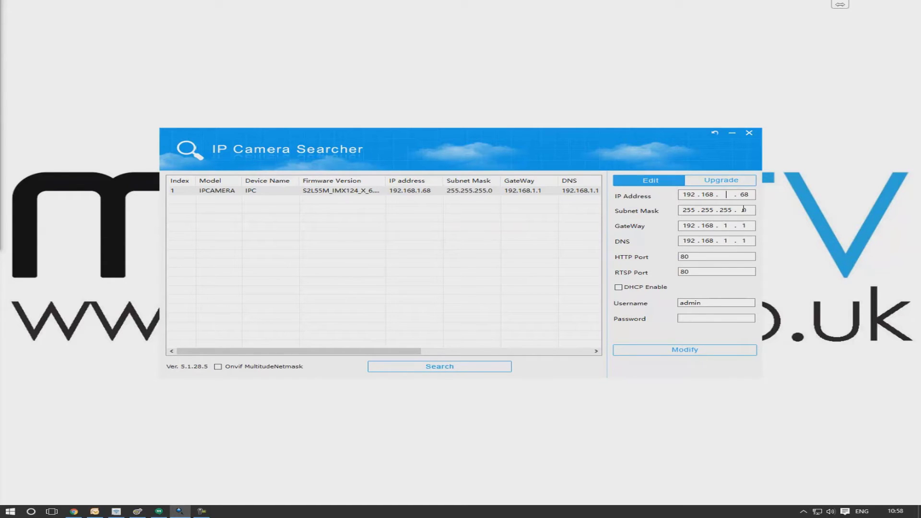
text(254 . 2)
click(731, 226)
key(BackSpace)
text(254)
key(Tab)
click(729, 240)
key(BackSpace)
text(254)
- Enter the camera's password, apply the modification, and dismiss the success message
click(703, 318)
text(admin)
click(714, 352)
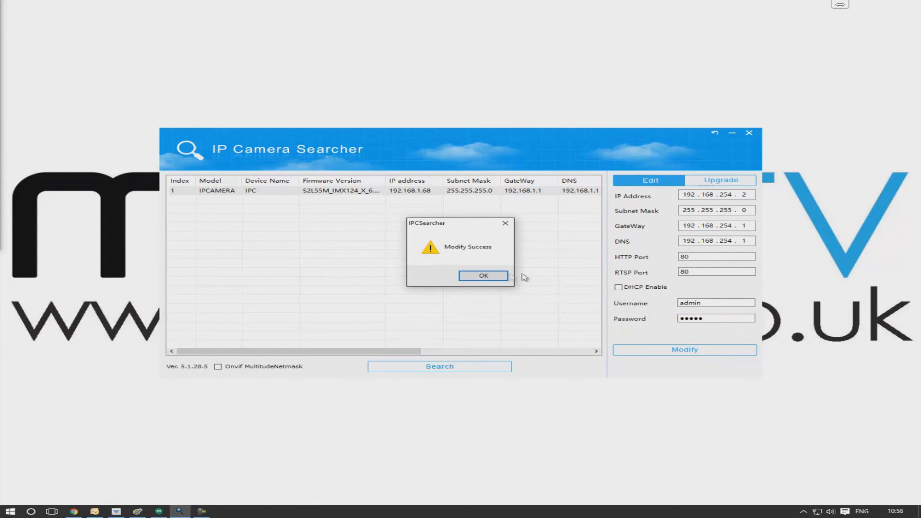
click(490, 277)
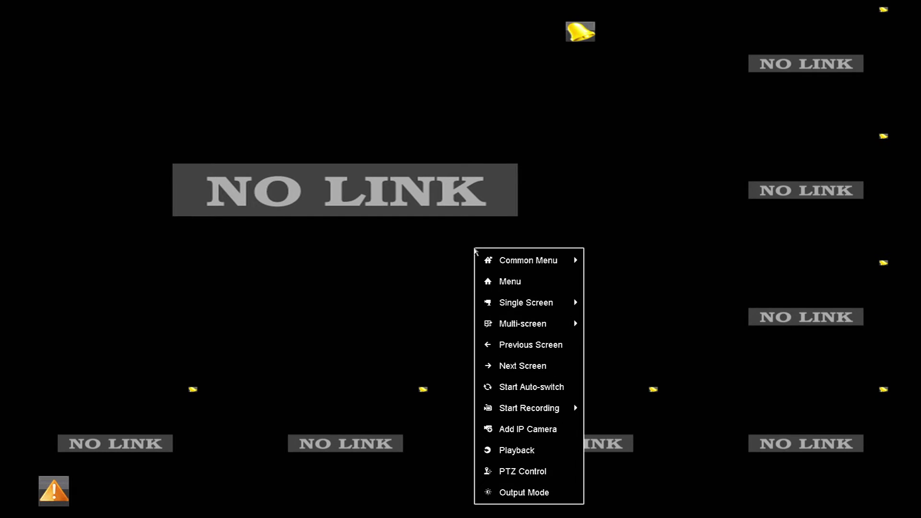
- From the live view, open Add IP Camera and edit channel D1 at 192.168.254.2
mouse_move(504, 267)
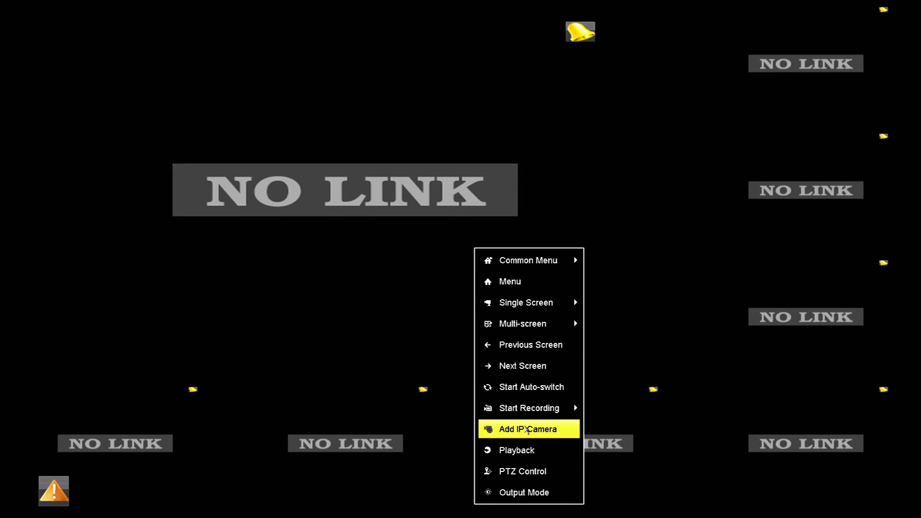
click(525, 429)
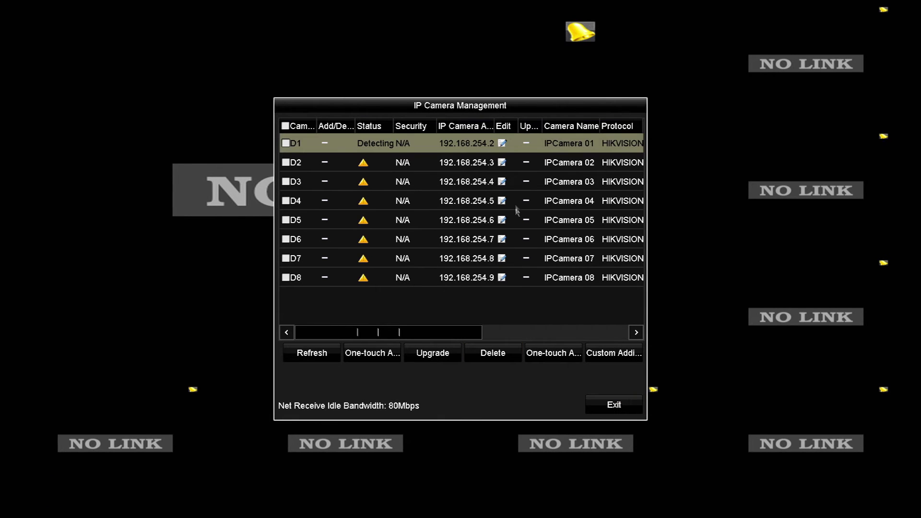
click(502, 143)
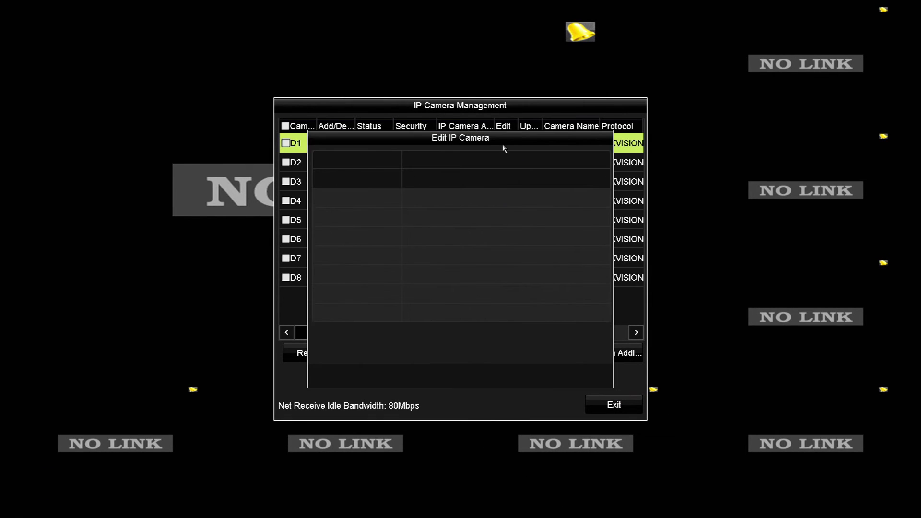
- Set D1's adding method to Manual and its protocol to ONVIF
click(483, 182)
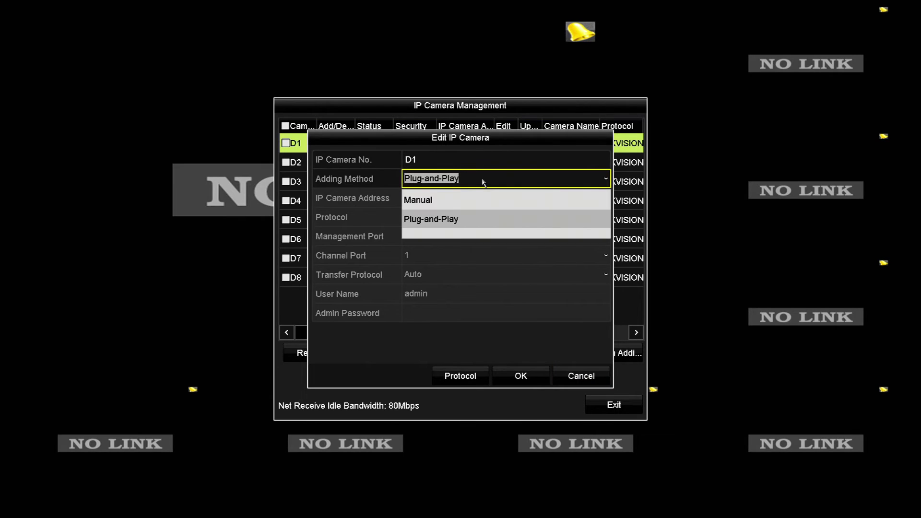
click(471, 199)
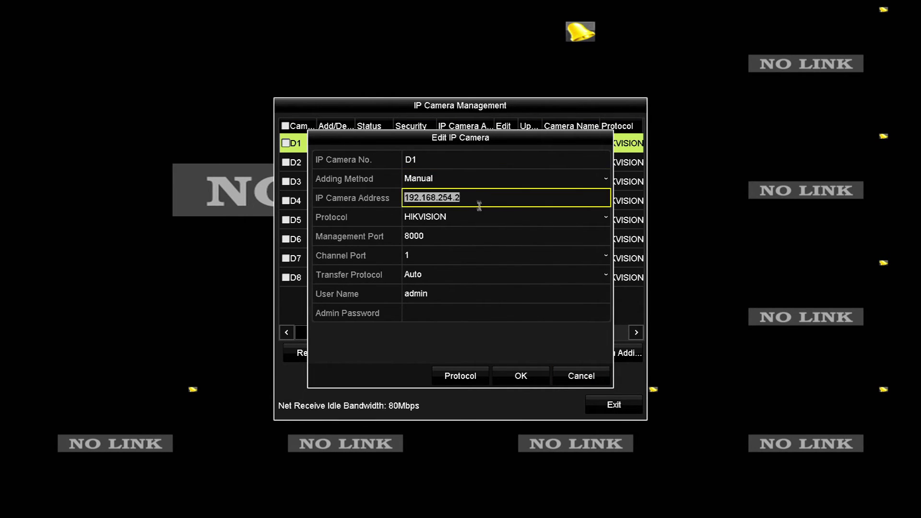
click(483, 218)
scroll(496, 284, down, 2)
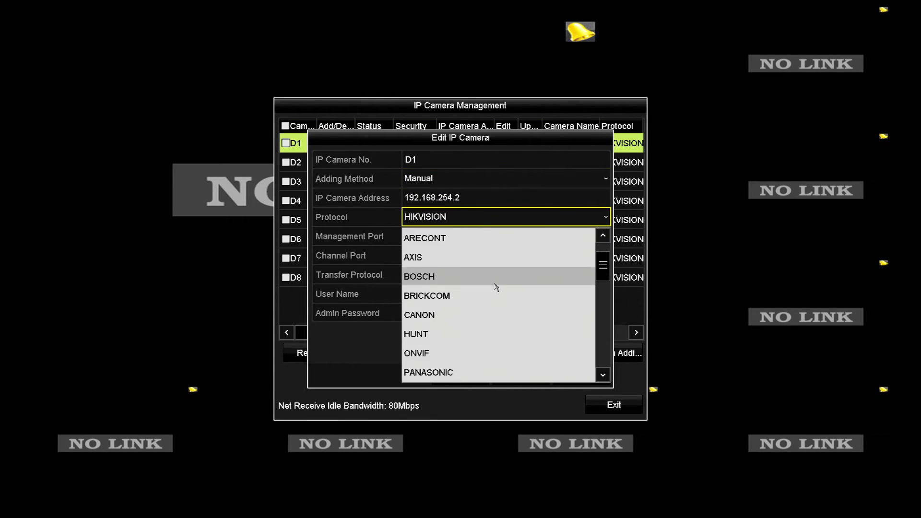
click(414, 354)
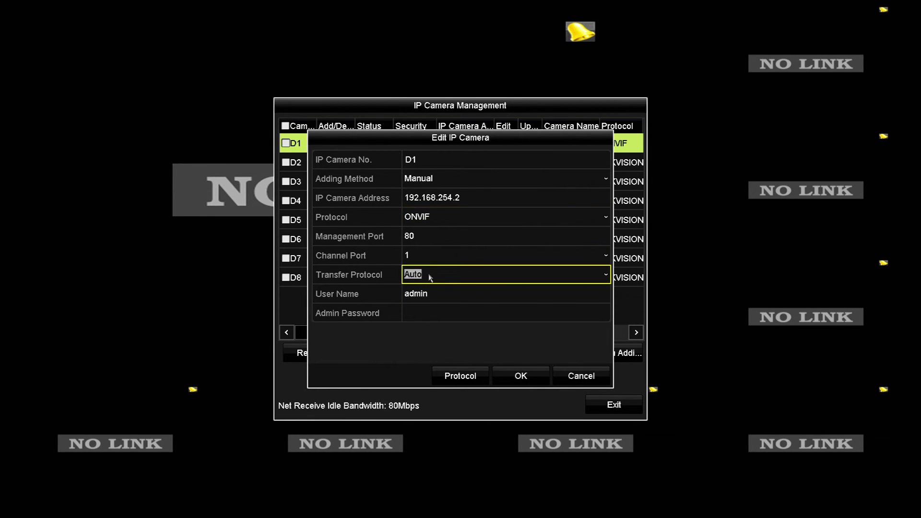
- Enter the admin password with the on-screen keyboard and confirm with OK
click(431, 313)
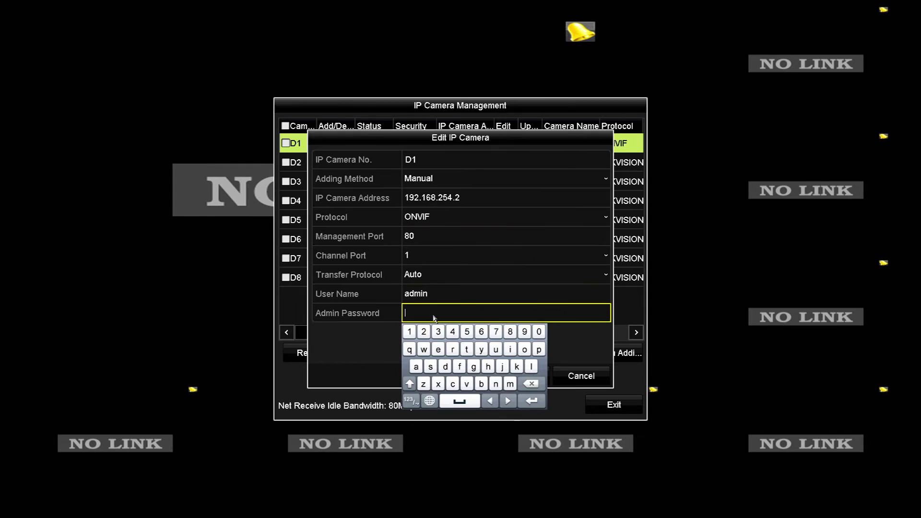
click(415, 366)
click(445, 366)
click(509, 383)
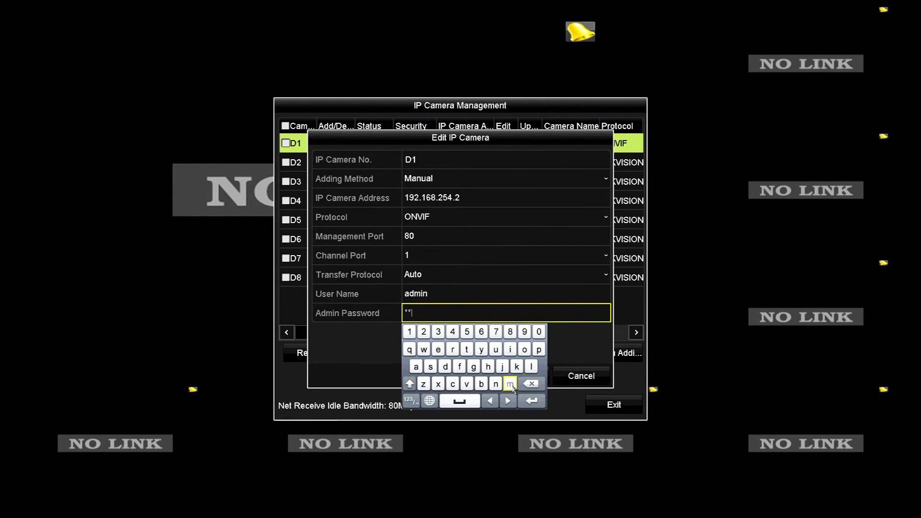
click(510, 350)
click(496, 383)
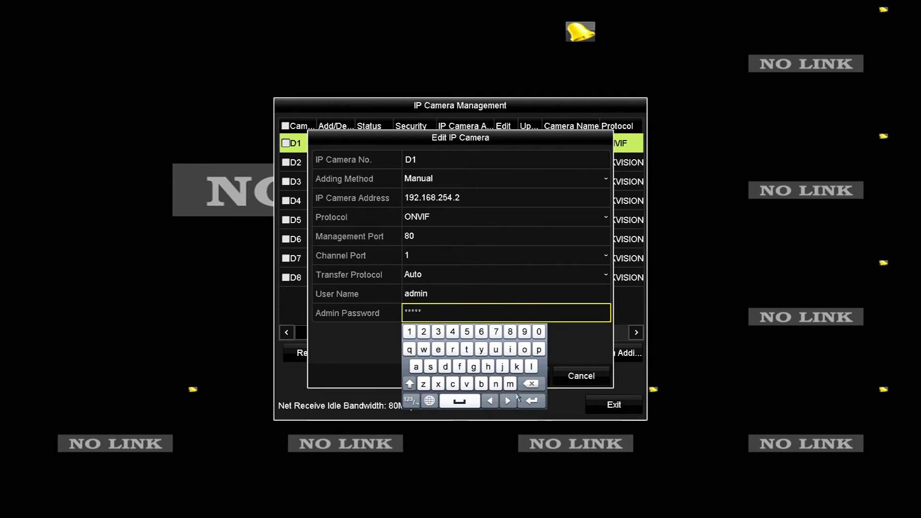
click(531, 402)
click(525, 378)
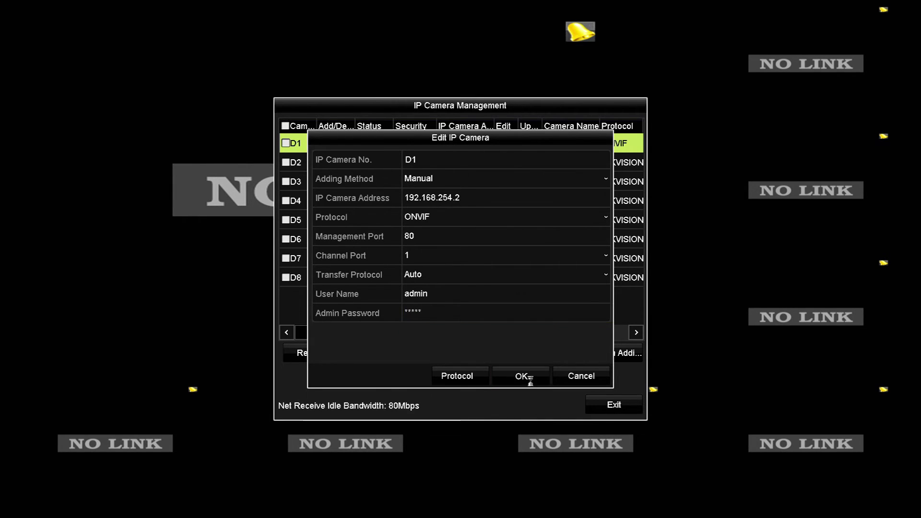